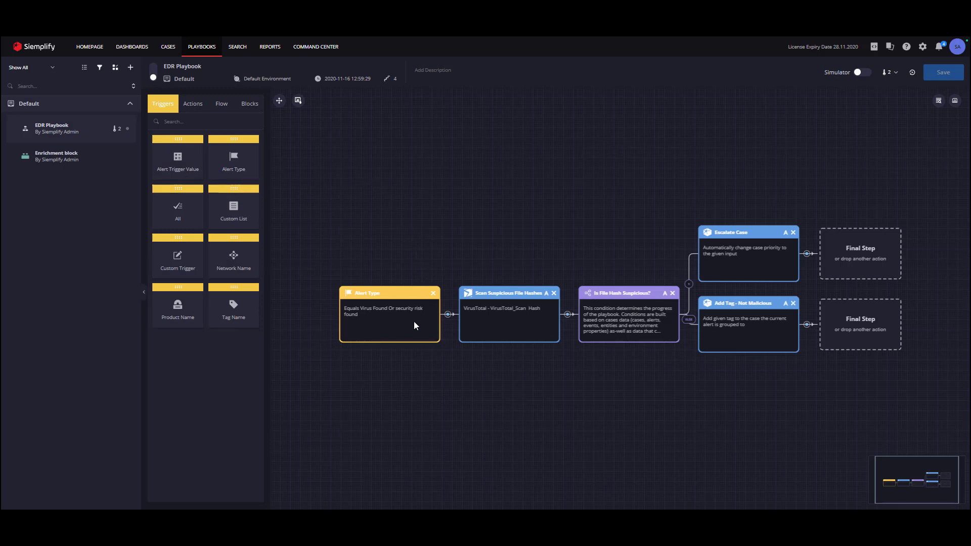
Step: Turn on the Playbook Simulator for the EDR Playbook
mouse_move(370, 320)
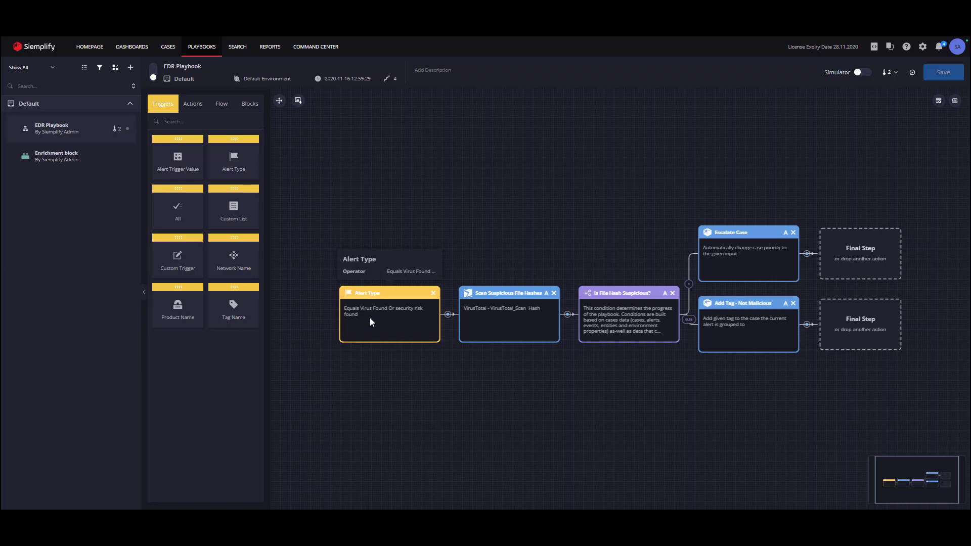
mouse_move(514, 315)
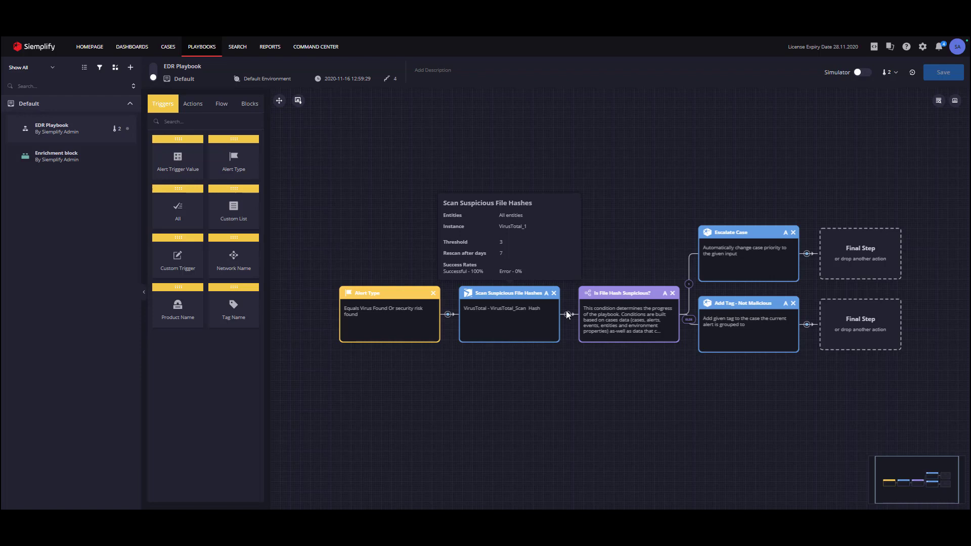
mouse_move(629, 326)
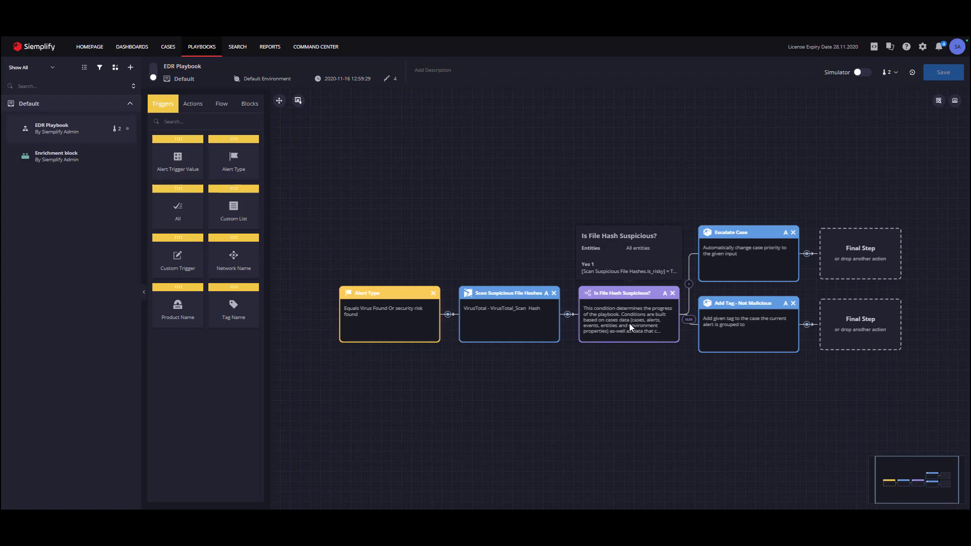
mouse_move(749, 277)
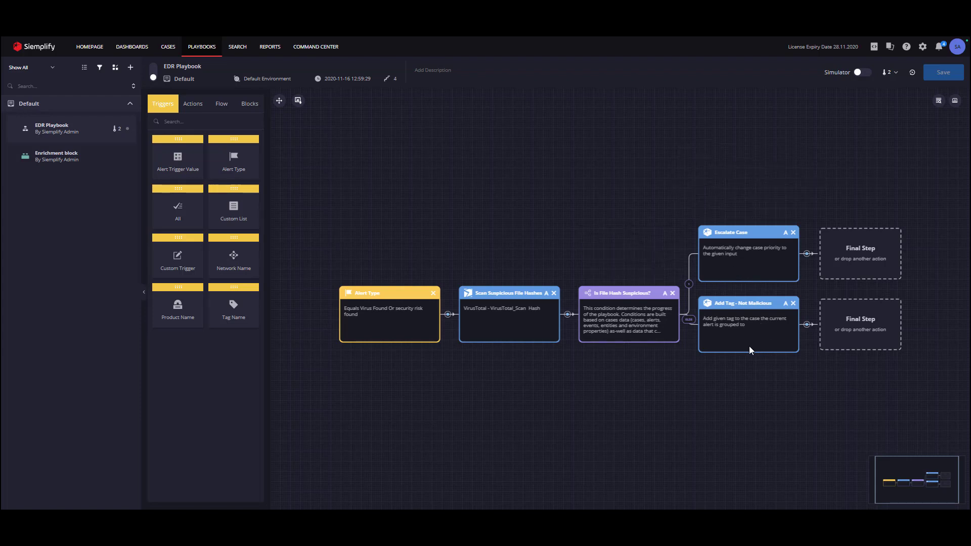
mouse_move(756, 344)
click(858, 74)
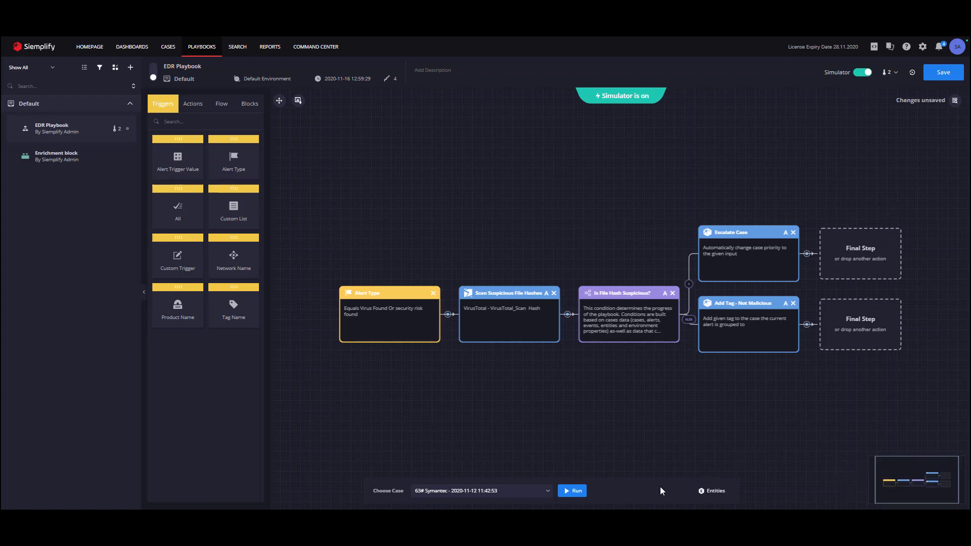
Step: Choose the 2# Symantec test case and review its entities
click(541, 491)
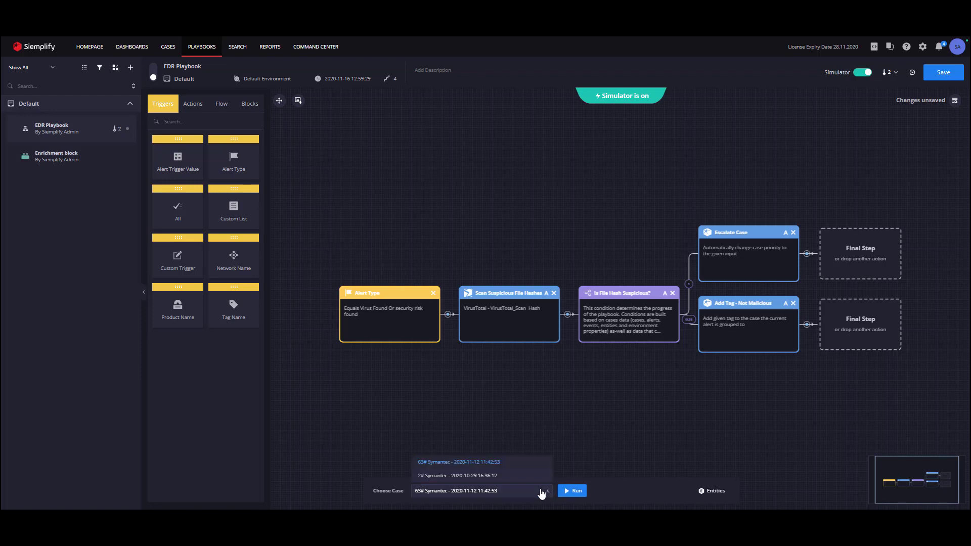
click(514, 477)
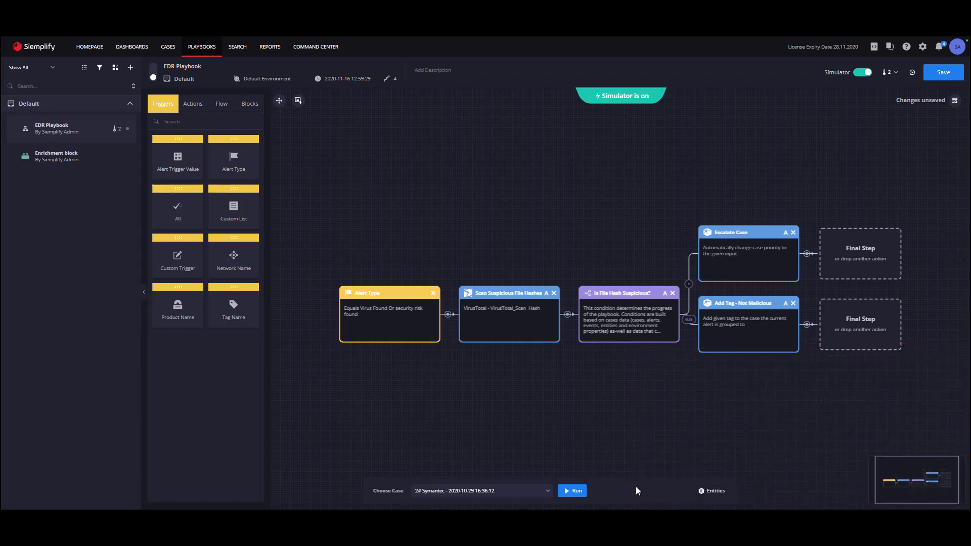
click(722, 495)
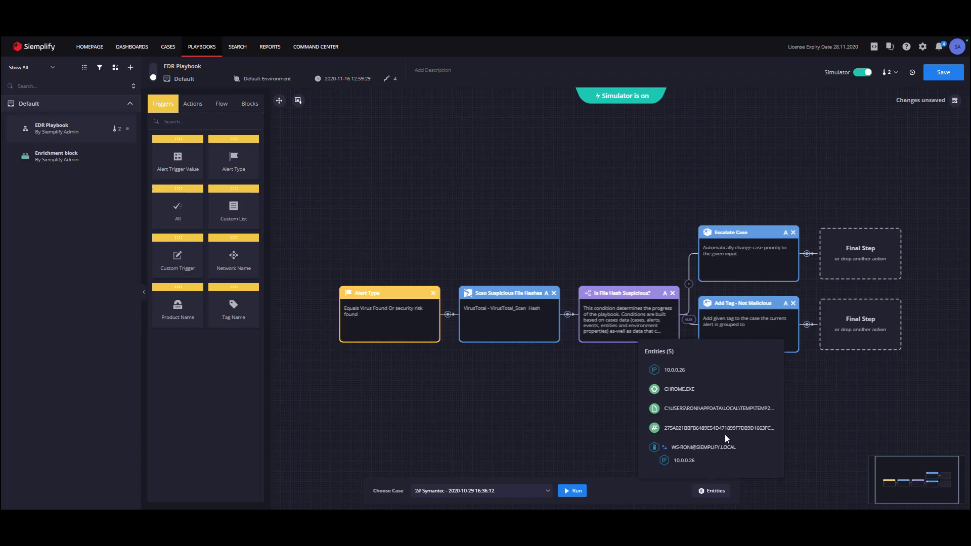
click(804, 445)
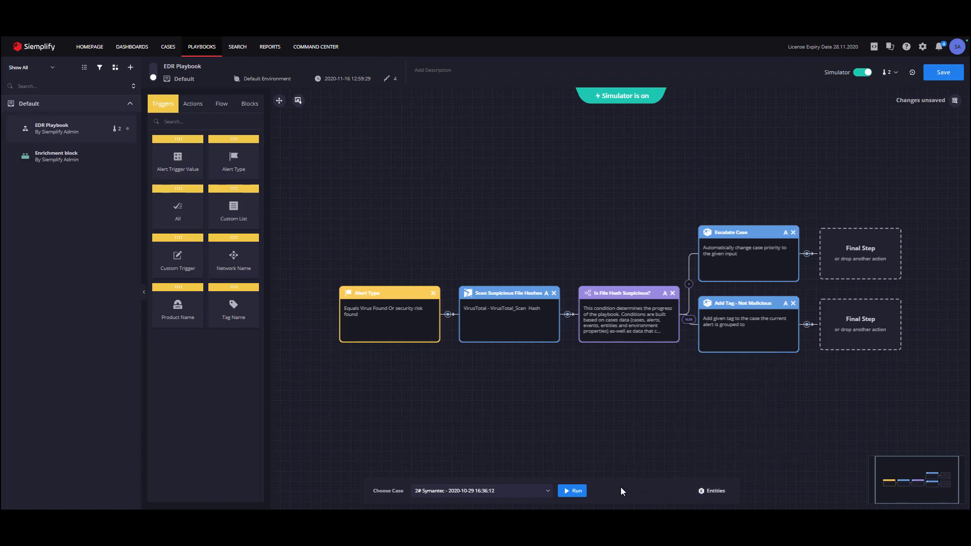
Step: Run the EDR Playbook simulation on the 2# Symantec case through Escalate Case
click(576, 491)
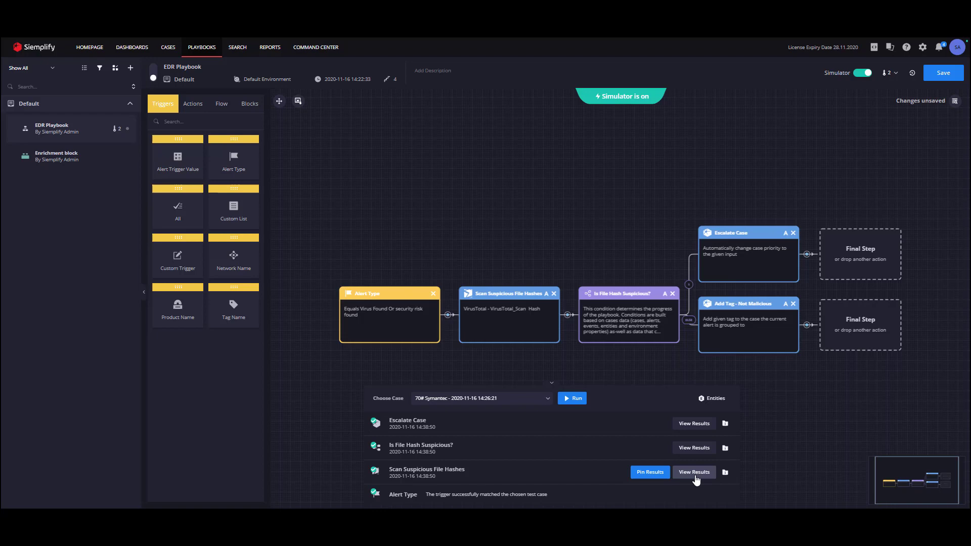
click(726, 473)
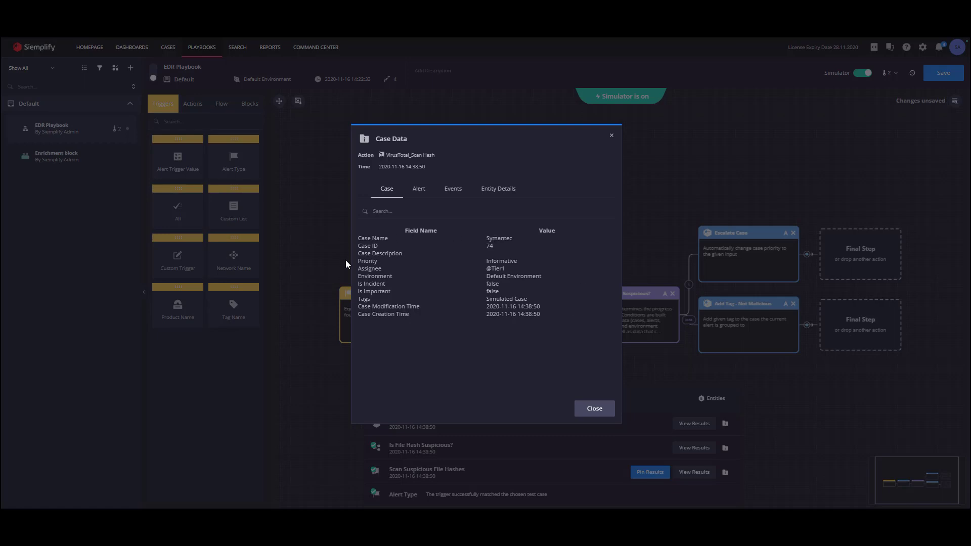
click(423, 194)
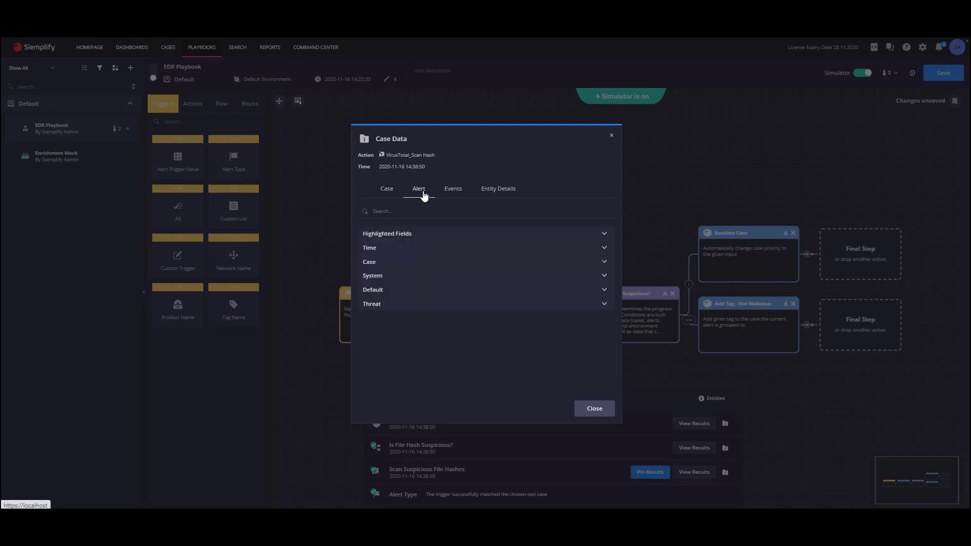
click(396, 250)
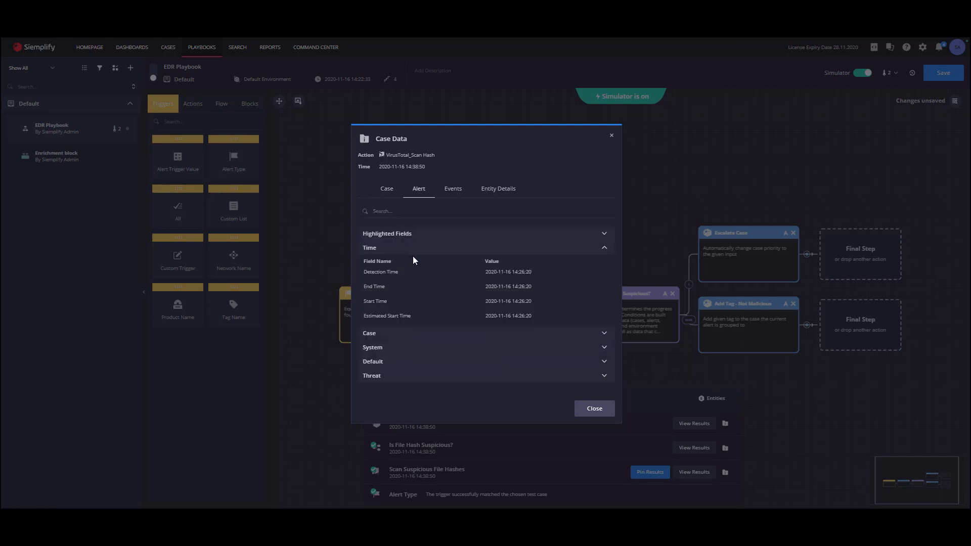
click(450, 193)
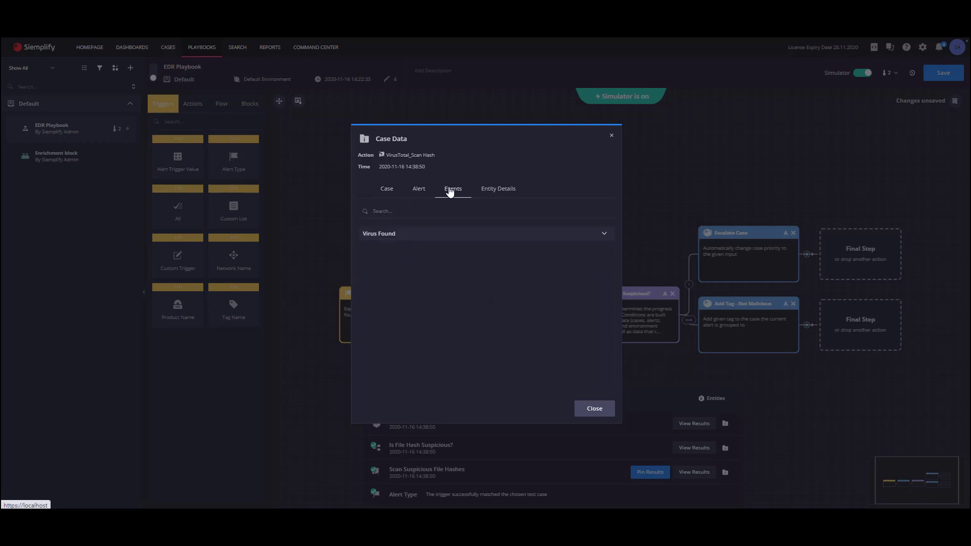
click(449, 235)
scroll(444, 265, down, 5)
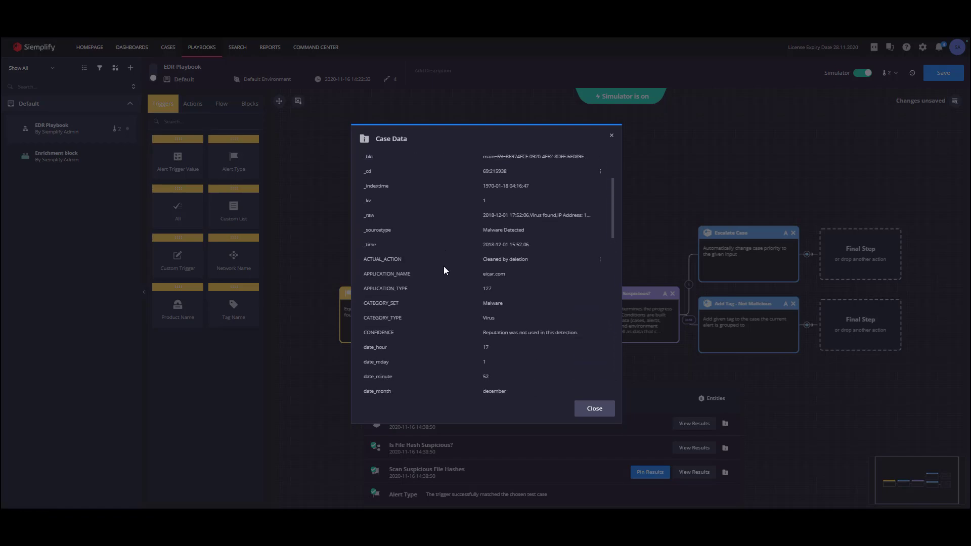
scroll(444, 266, up, 3)
scroll(444, 266, up, 2)
click(498, 194)
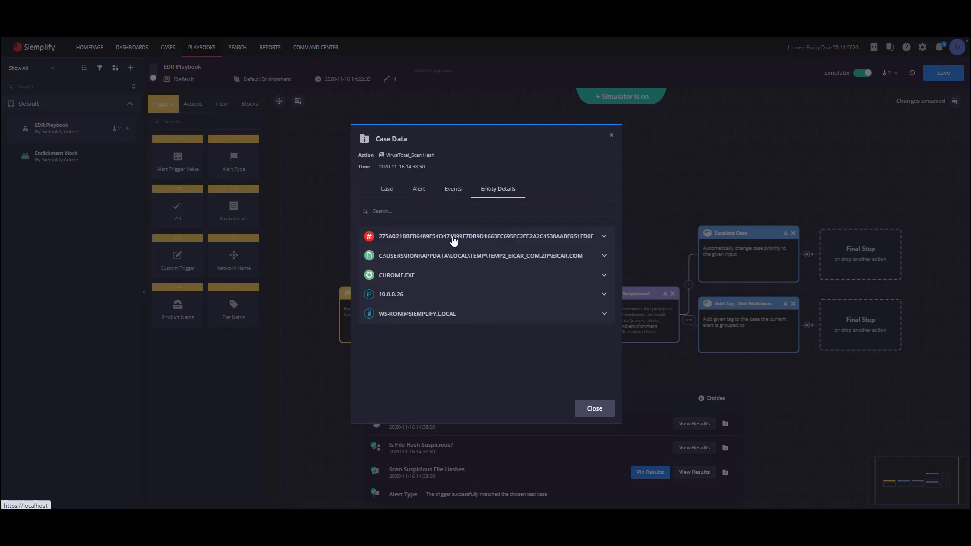
click(495, 238)
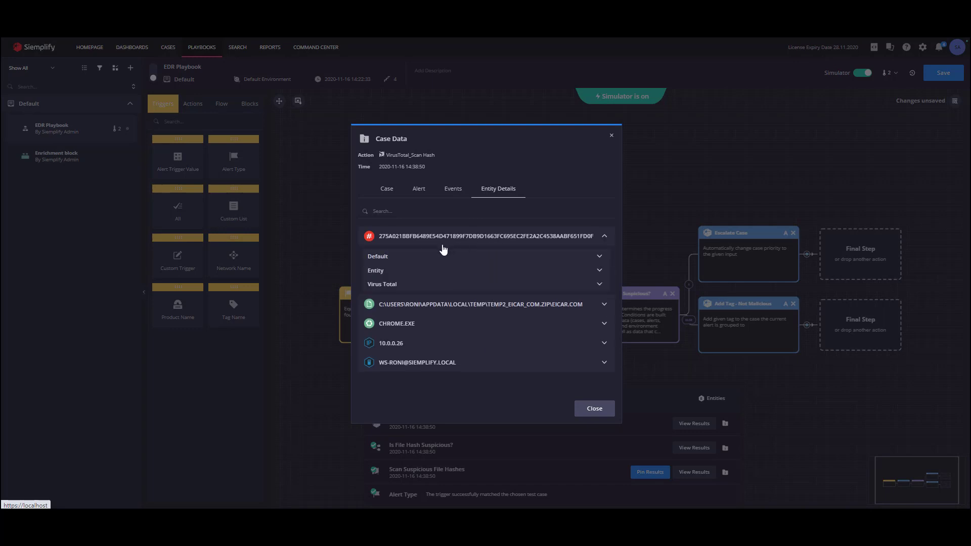
click(415, 285)
scroll(428, 310, down, 1)
scroll(429, 308, down, 2)
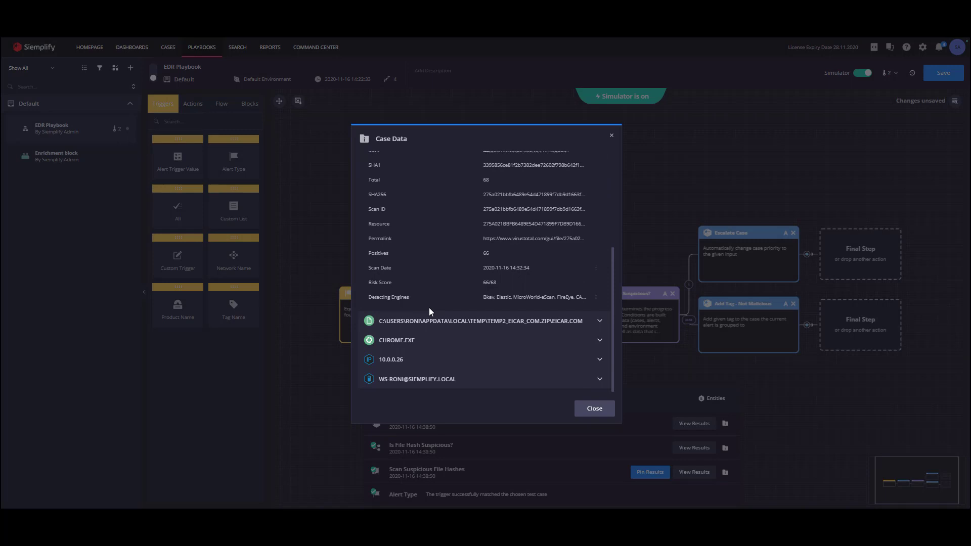
scroll(429, 308, up, 4)
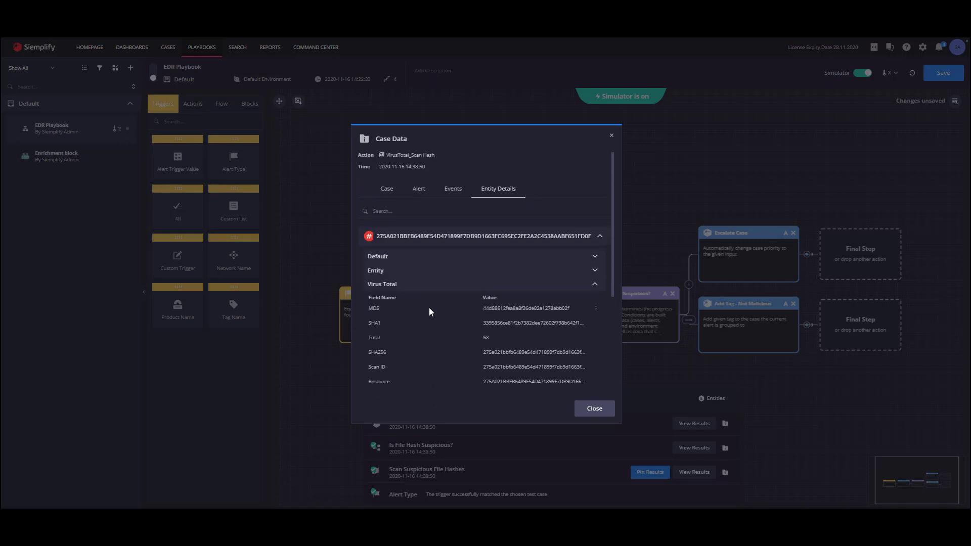
click(594, 409)
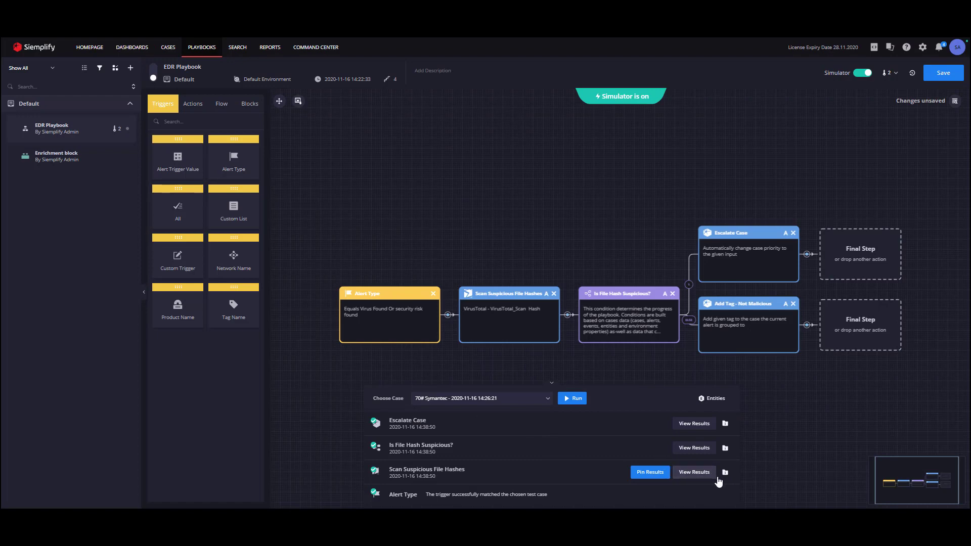
click(693, 472)
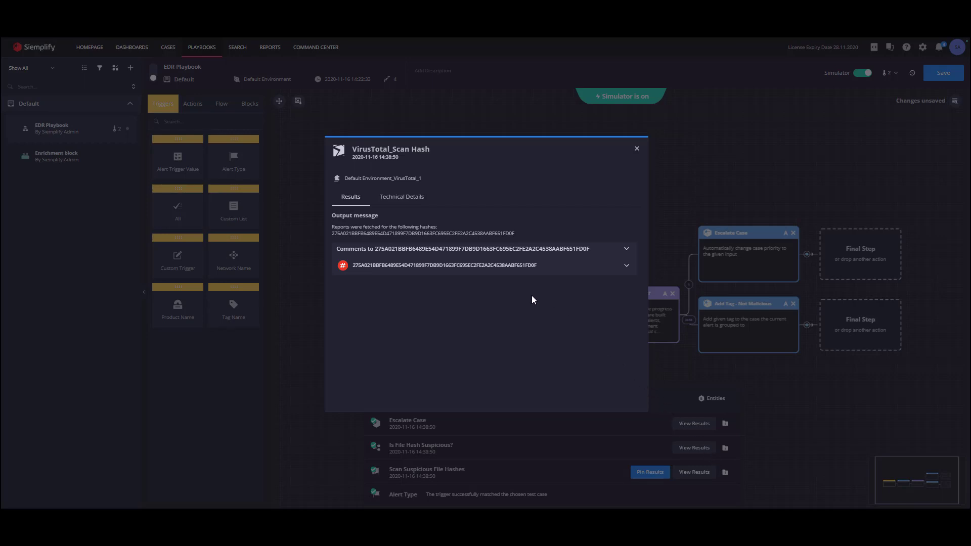
click(423, 251)
scroll(615, 350, down, 3)
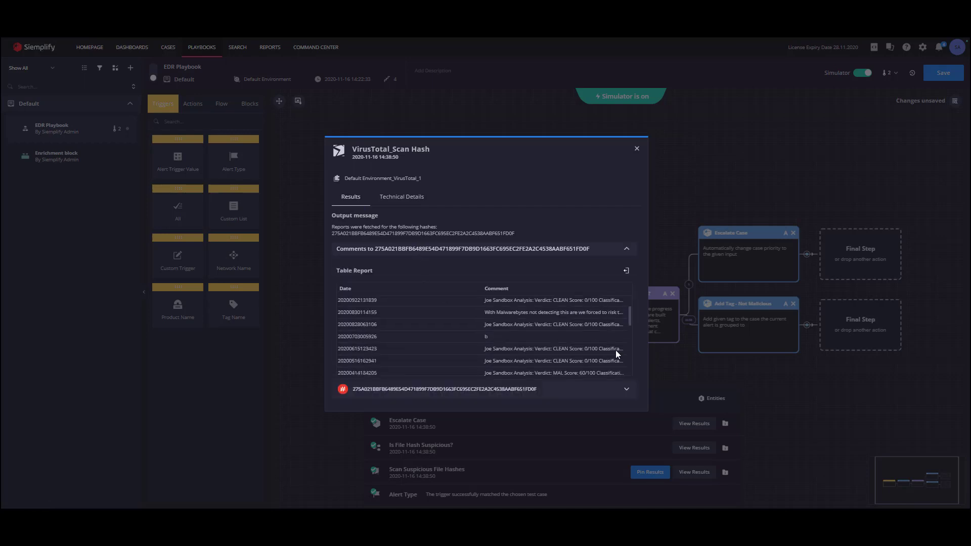
click(617, 389)
scroll(631, 360, down, 2)
scroll(631, 360, down, 3)
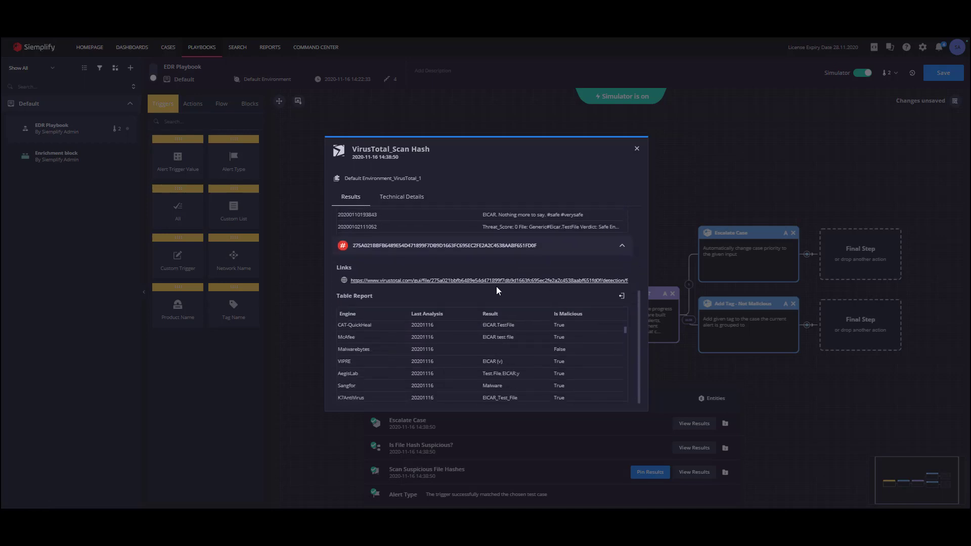
click(401, 200)
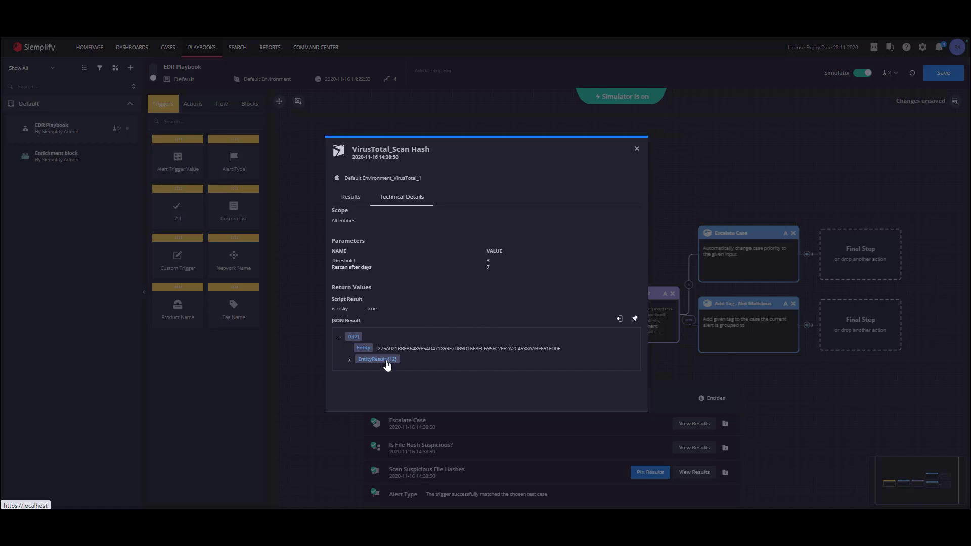
click(355, 362)
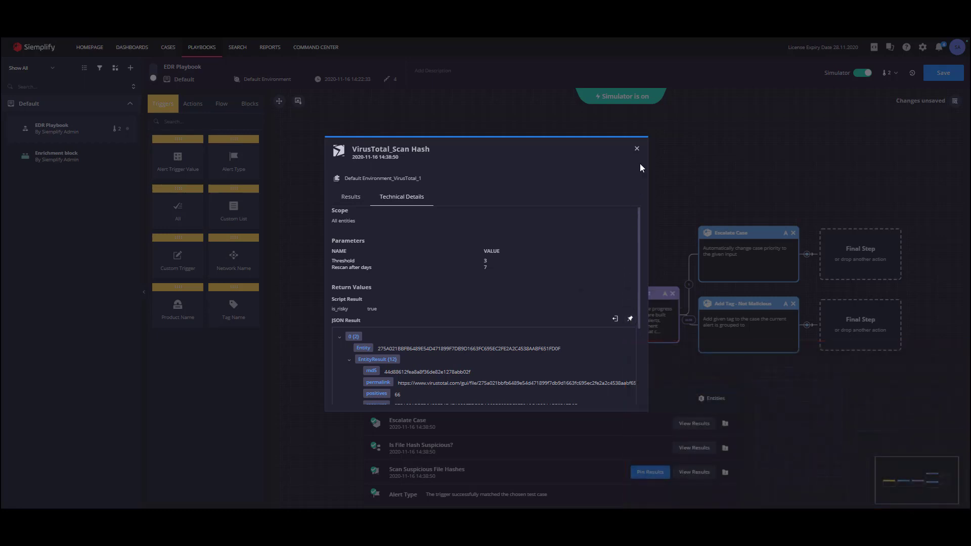
click(637, 148)
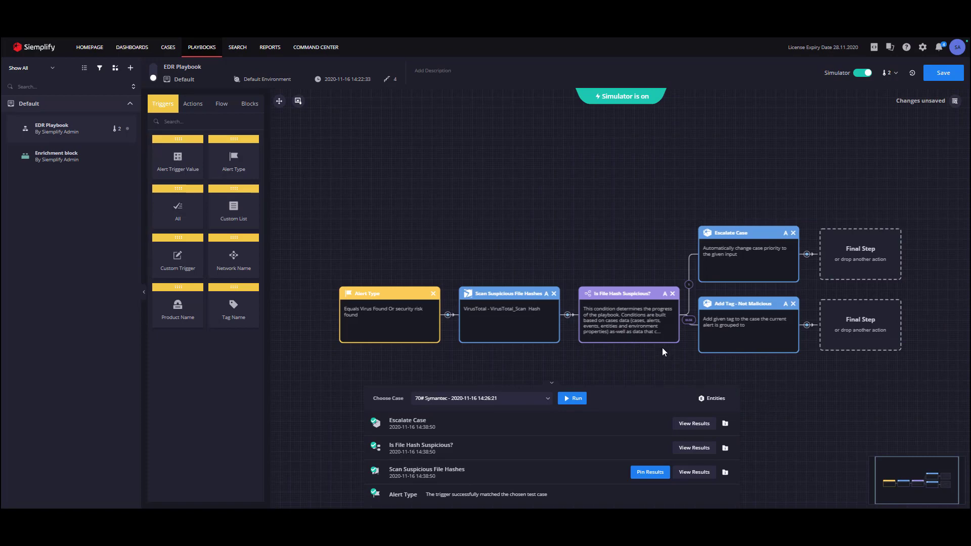
click(694, 447)
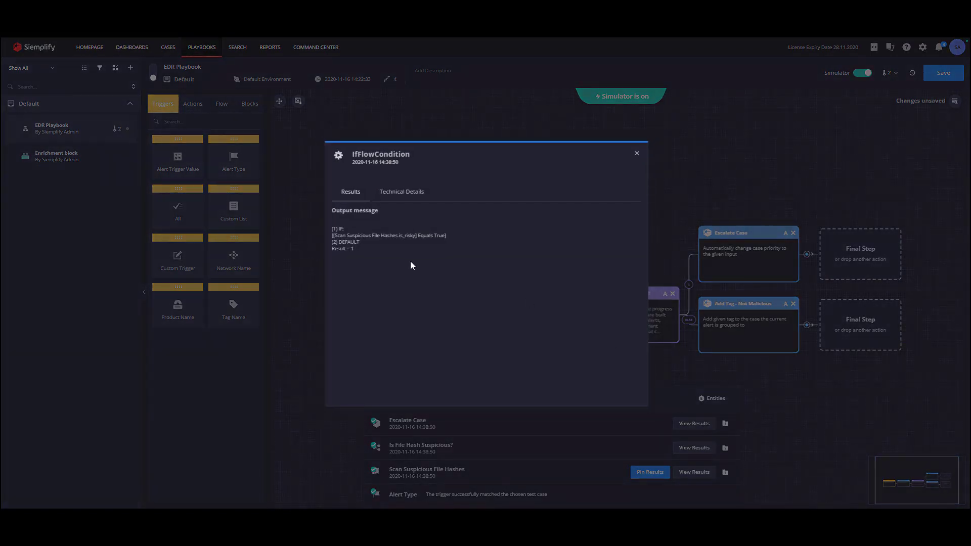
drag(338, 236, 447, 236)
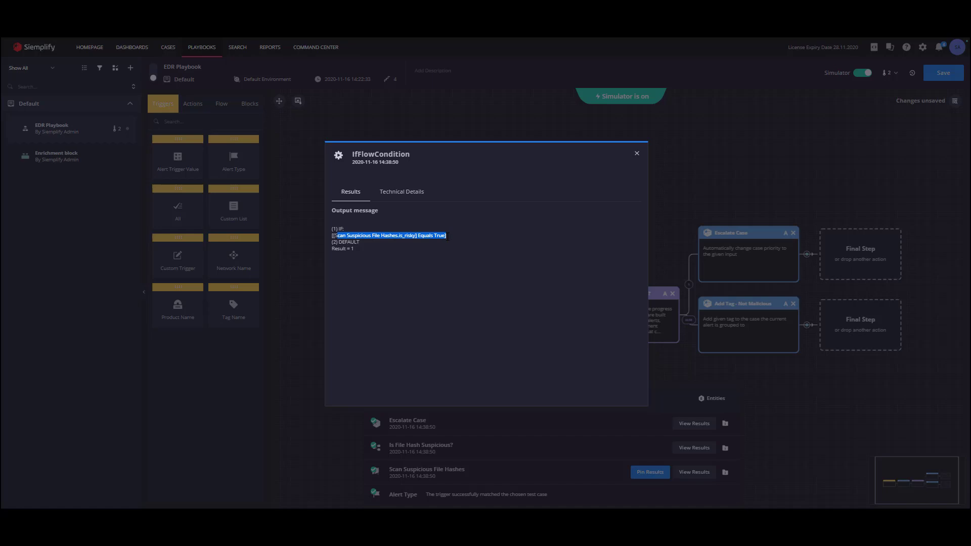
click(417, 250)
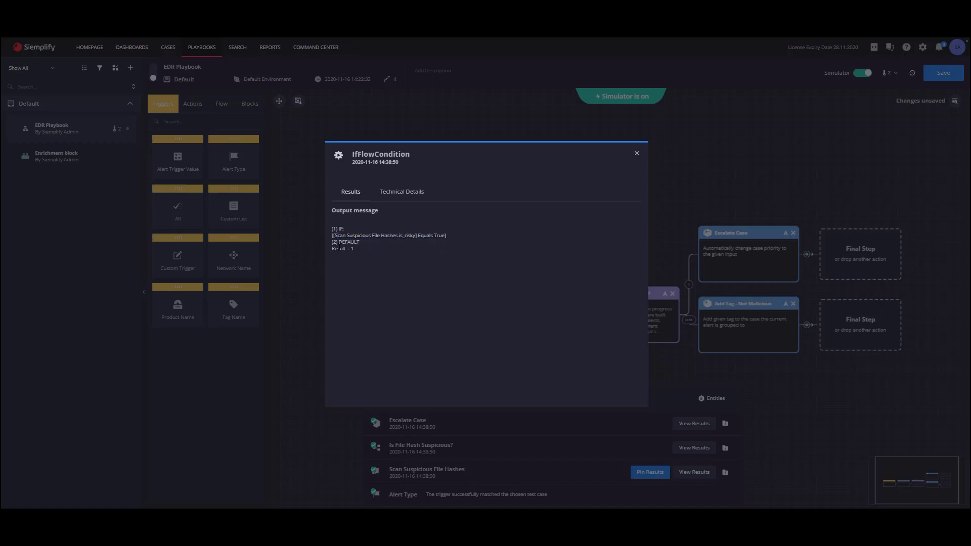
double_click(339, 248)
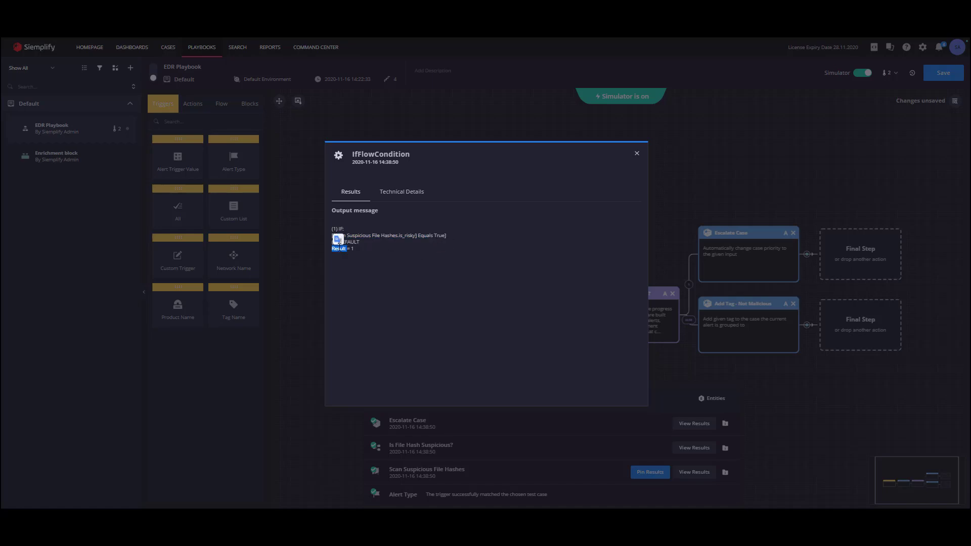
Step: Compare case priority: Critical after Escalate Case, Informative at Is File Hash Suspicious?
click(637, 153)
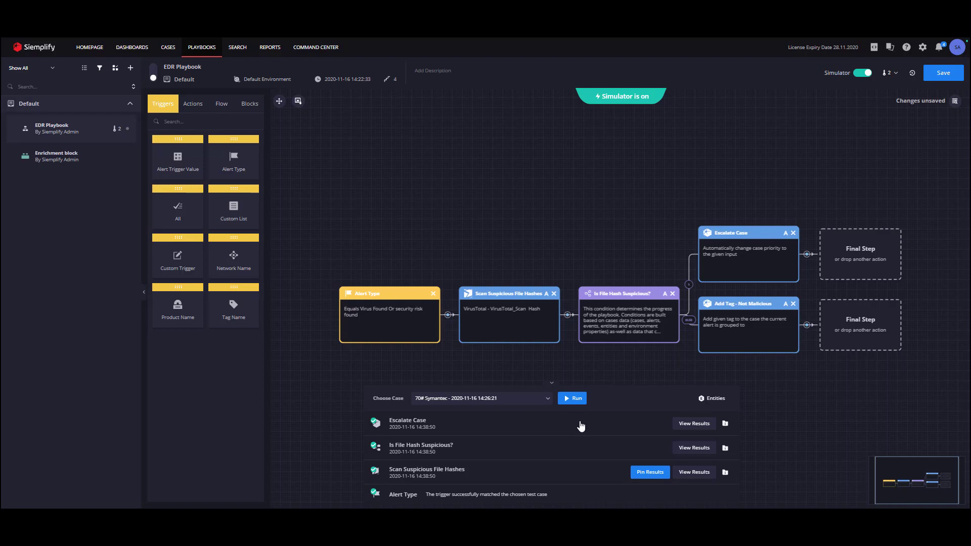
click(581, 426)
mouse_move(561, 314)
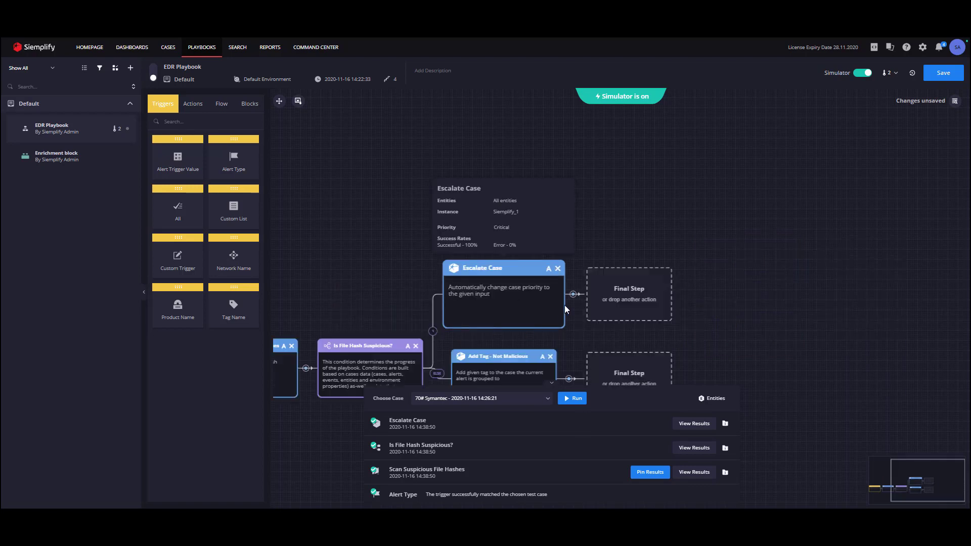
scroll(565, 305, down, 1)
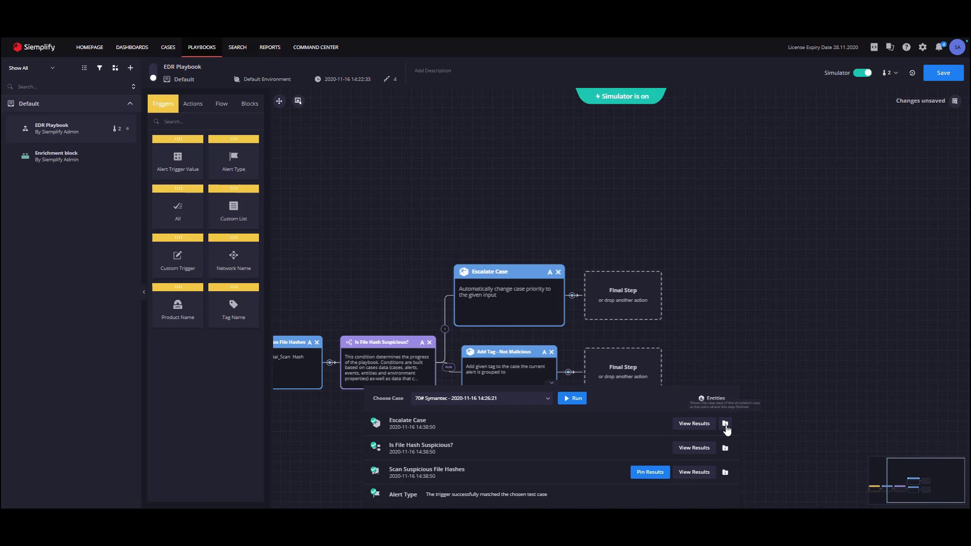
click(725, 424)
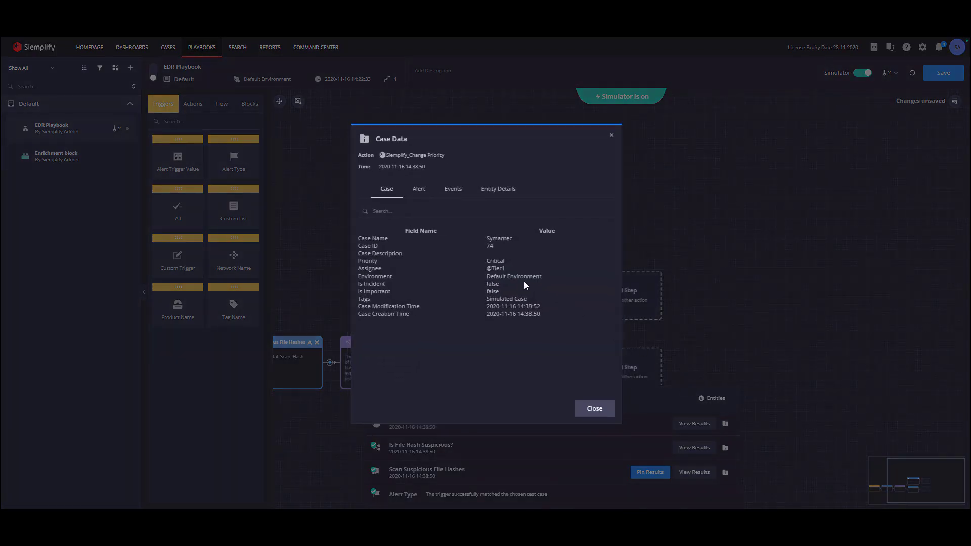
double_click(496, 259)
click(596, 409)
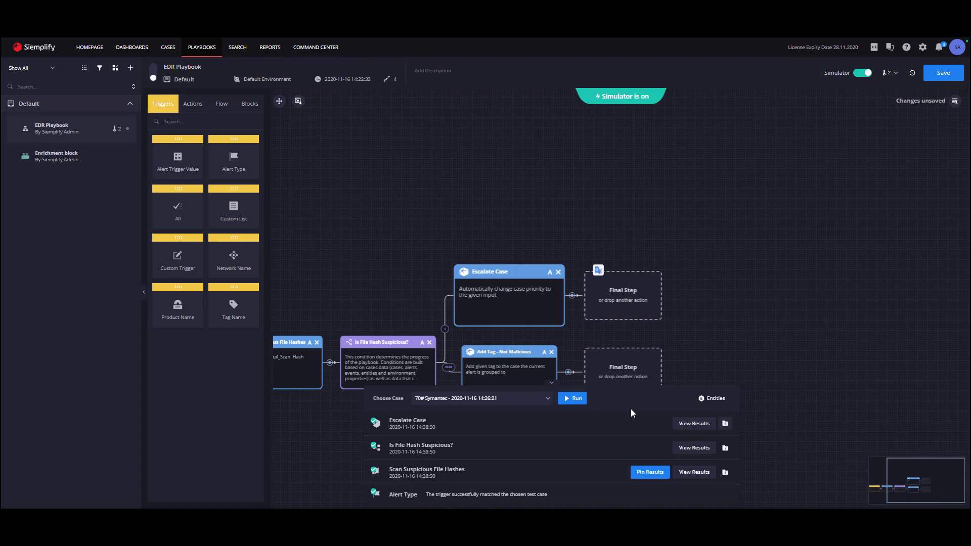
click(725, 448)
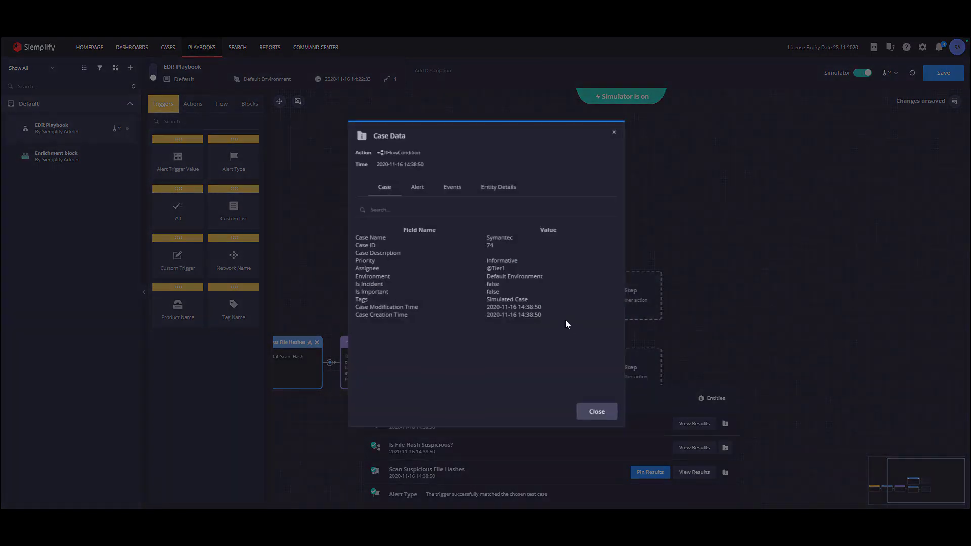
double_click(493, 259)
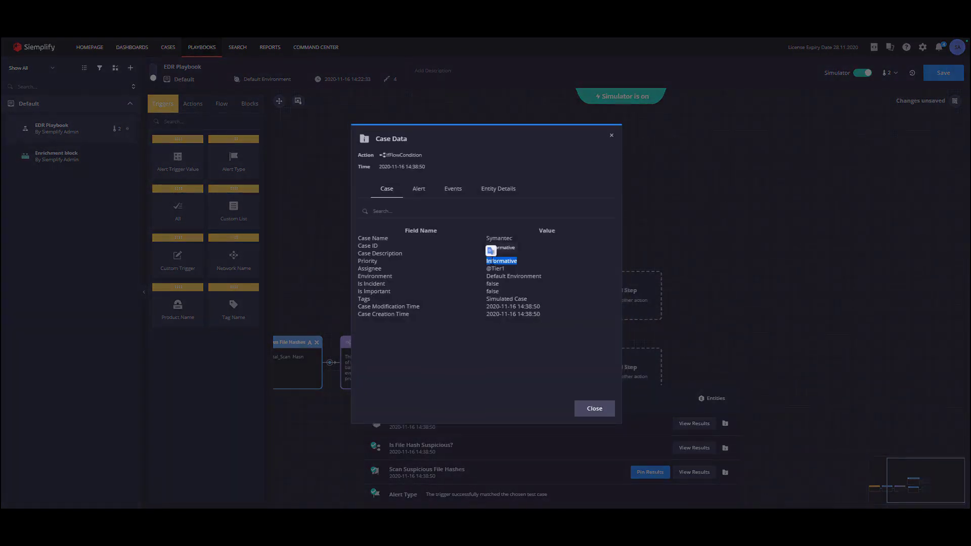
click(595, 410)
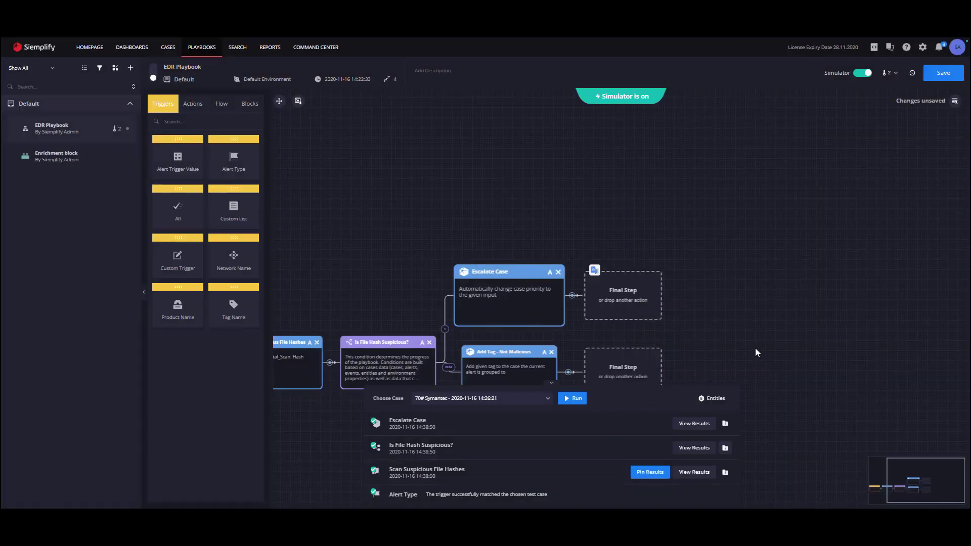
Step: Zoom out and pan the canvas to show the whole EDR Playbook flow
scroll(755, 349, down, 3)
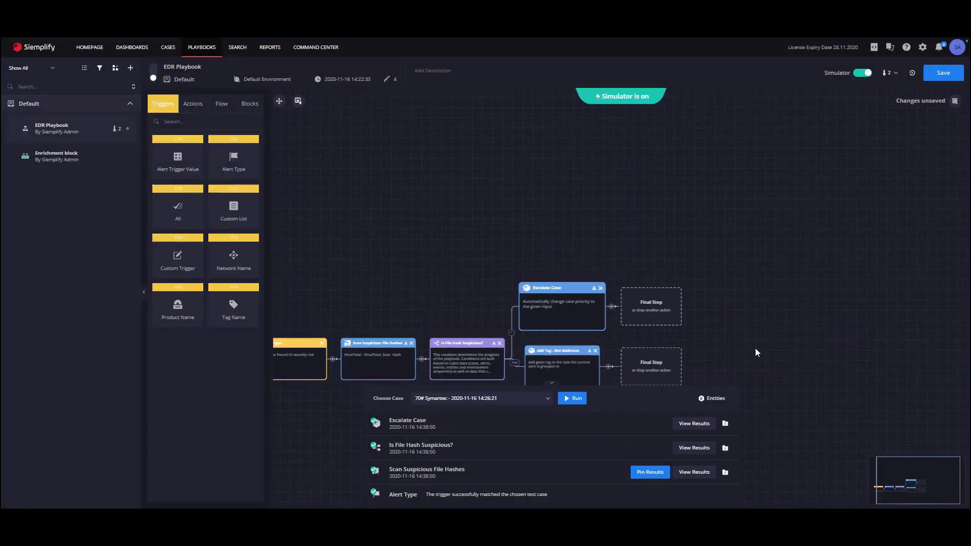
drag(756, 352, 785, 281)
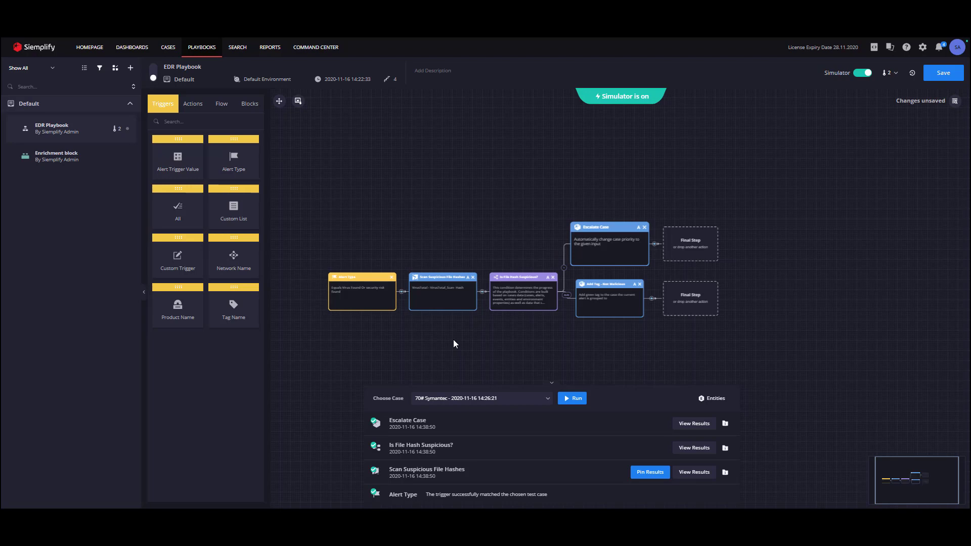
Step: Toggle Simulate in the Scan Suspicious File Hashes settings, then cancel without saving
double_click(454, 301)
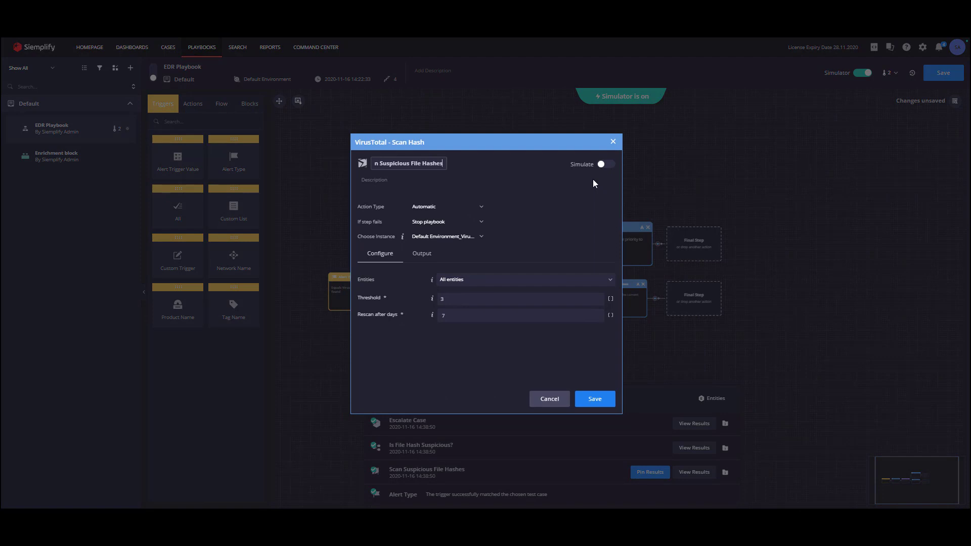
click(605, 164)
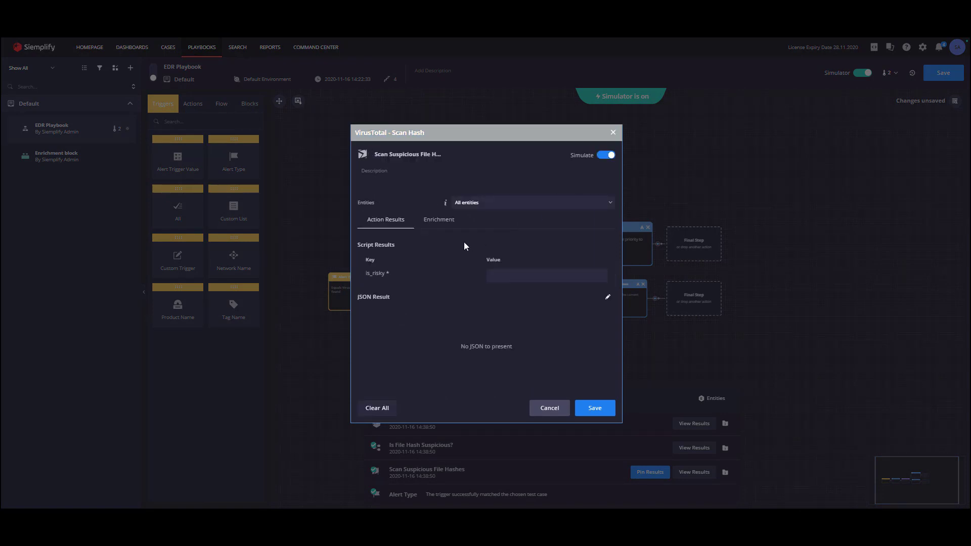
click(548, 407)
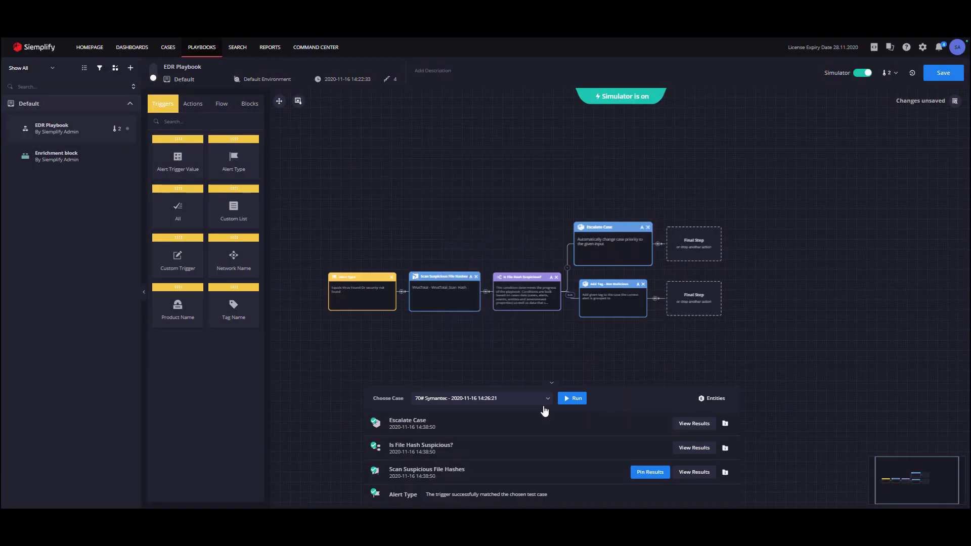
Step: Pin the scan result with is_risky changed from 'true' to 'false' and save
click(651, 471)
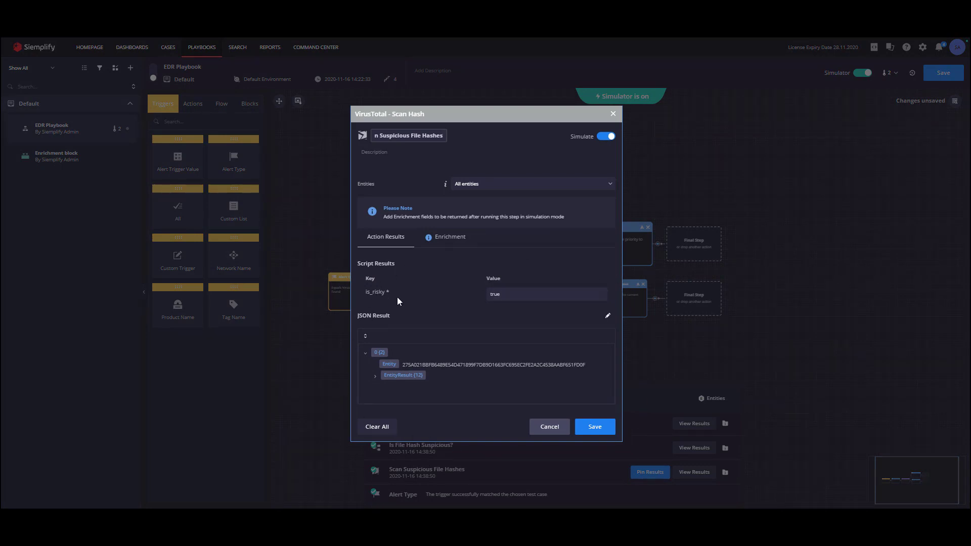
click(606, 318)
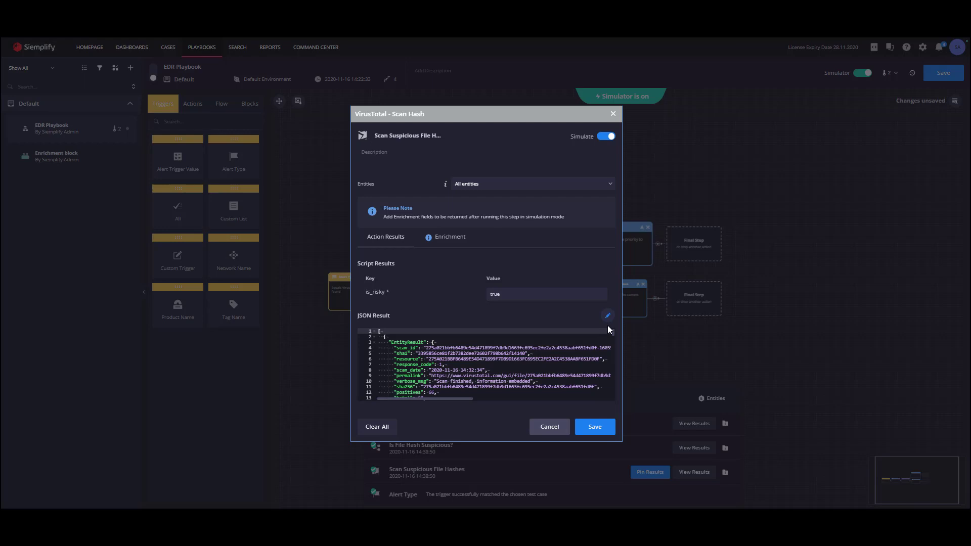
click(607, 316)
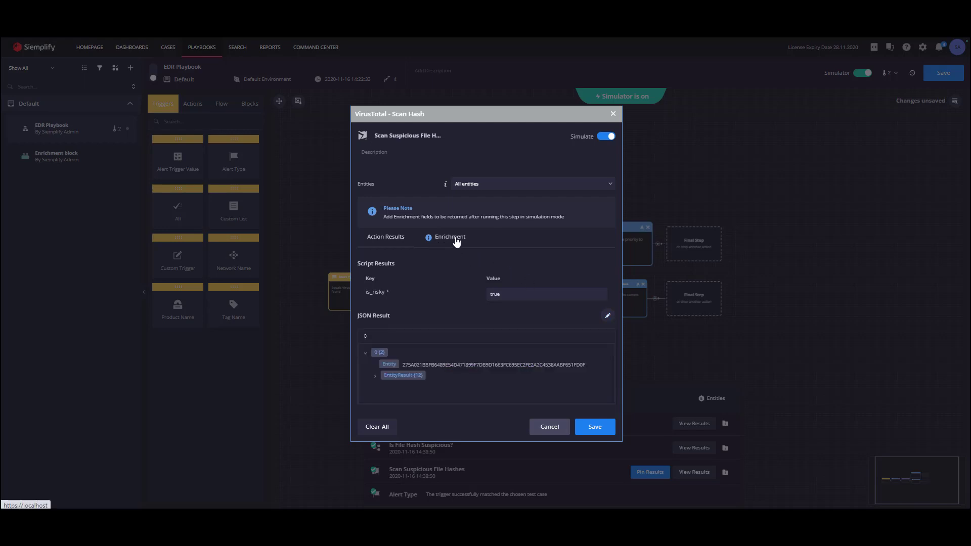
click(544, 292)
text(false)
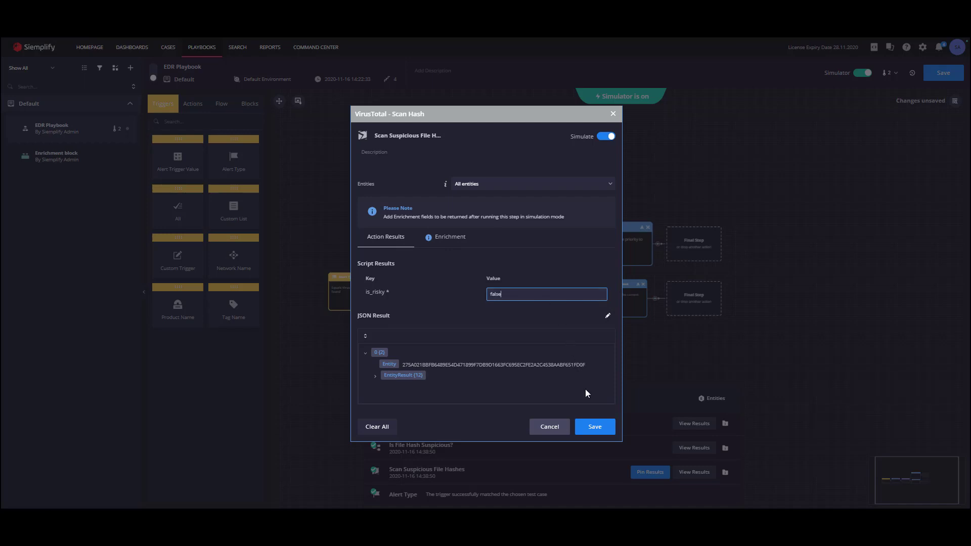
click(595, 426)
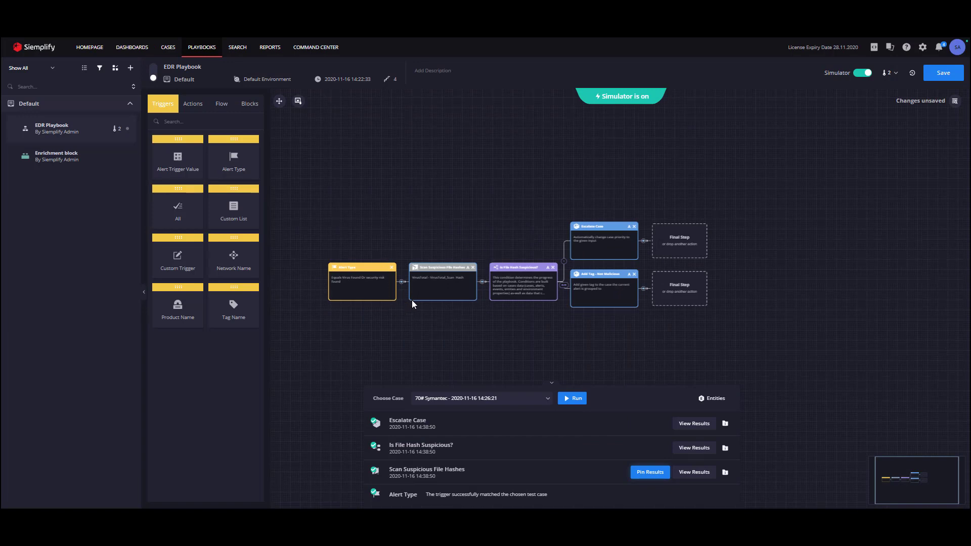
Step: Rerun the simulation on the Symantec case, now ending at Add Tag - Not Malicious
scroll(413, 301, up, 3)
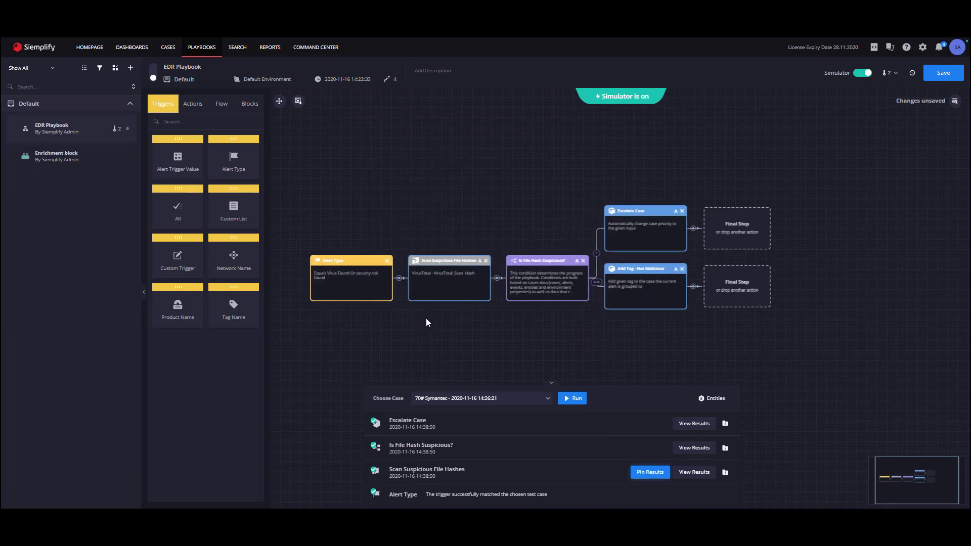
click(576, 398)
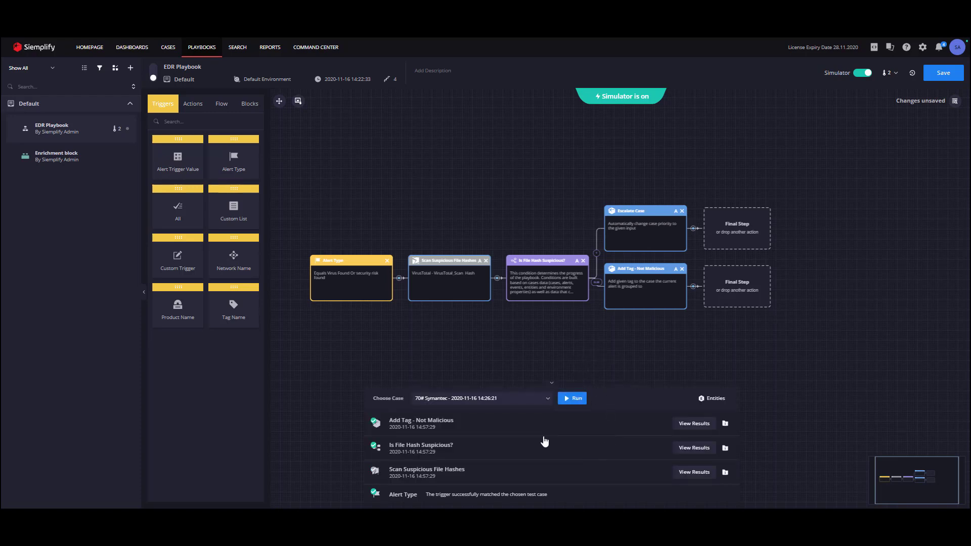
click(499, 429)
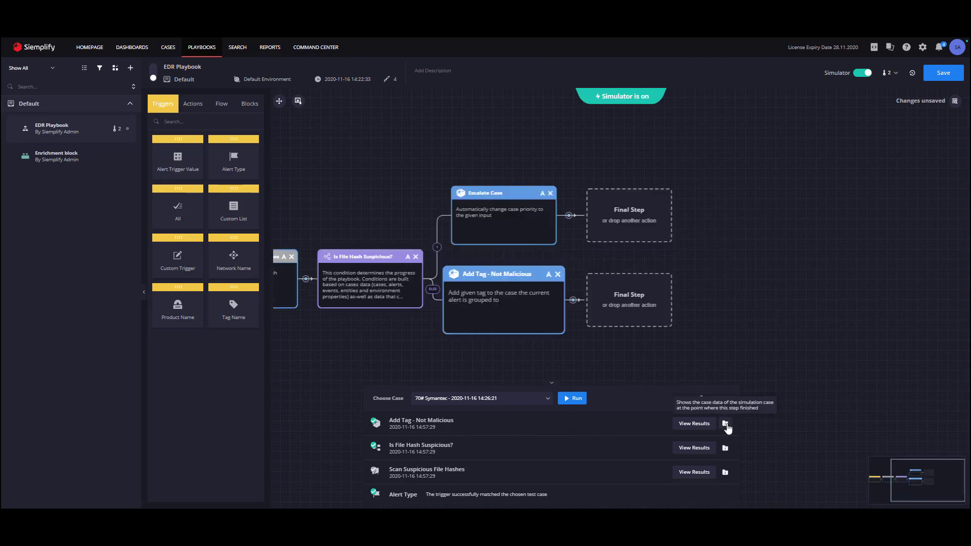
click(725, 424)
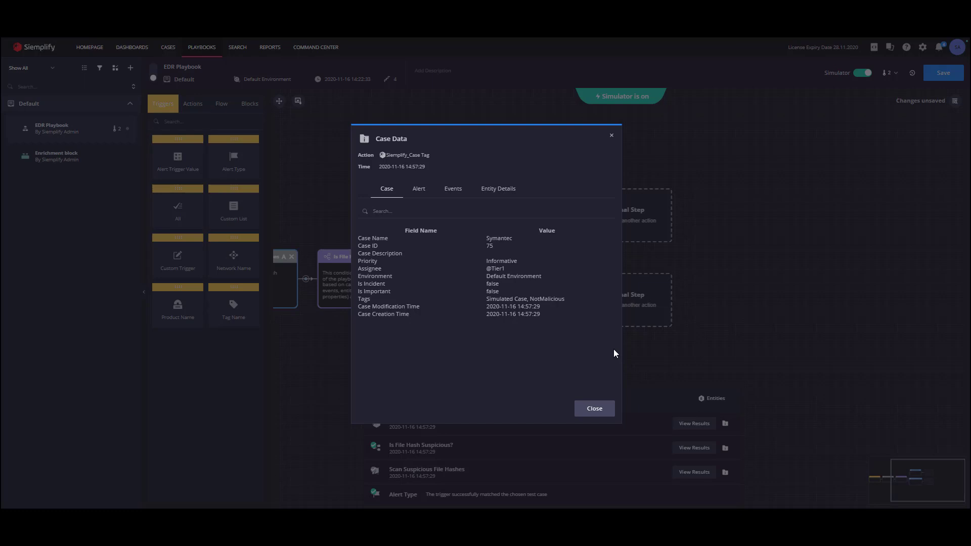
double_click(549, 299)
click(578, 359)
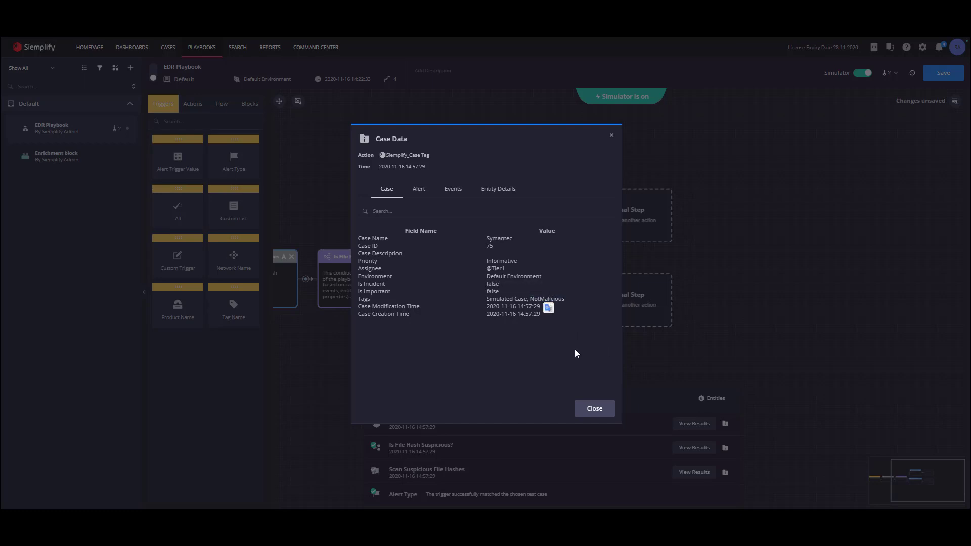
double_click(502, 260)
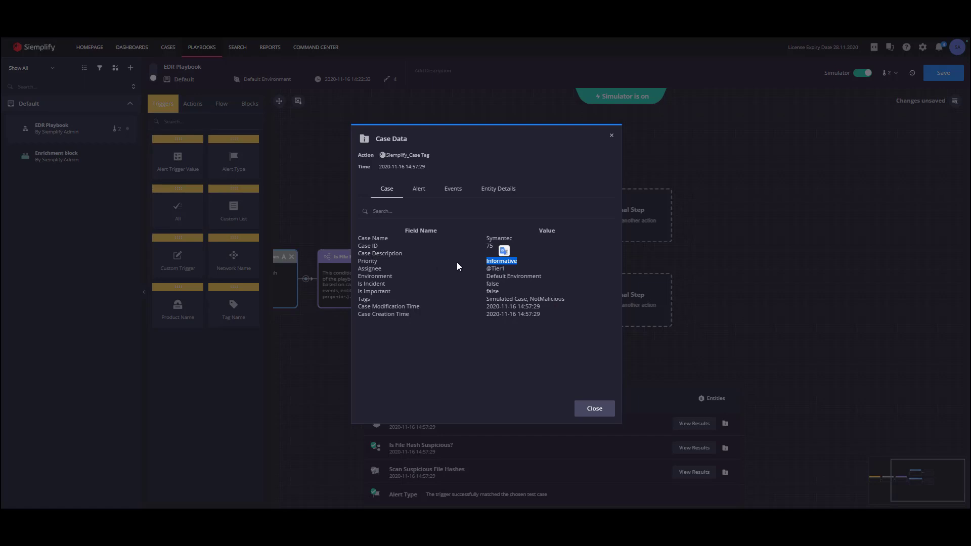
click(594, 409)
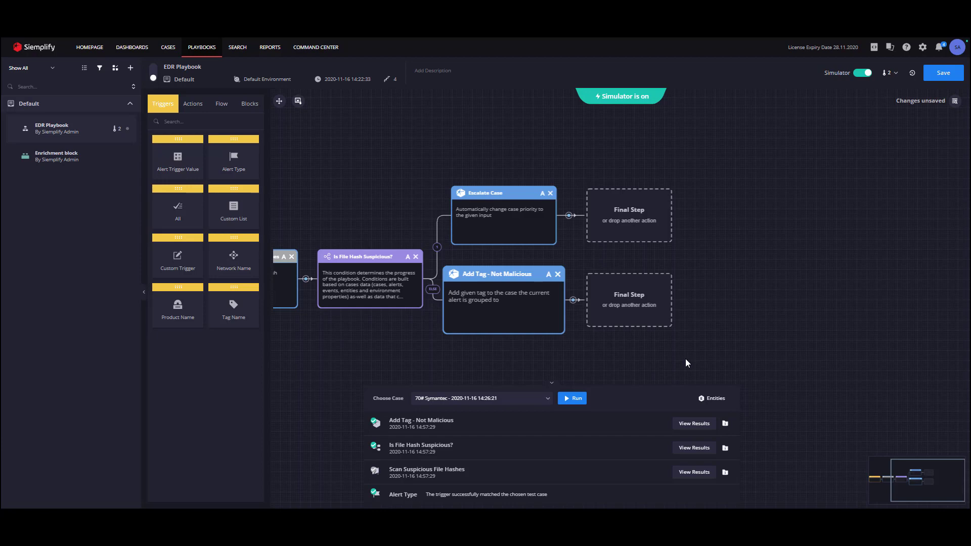
Step: Switch off the Simulator and confirm in the Turning off Playbook Simulator dialog
click(863, 72)
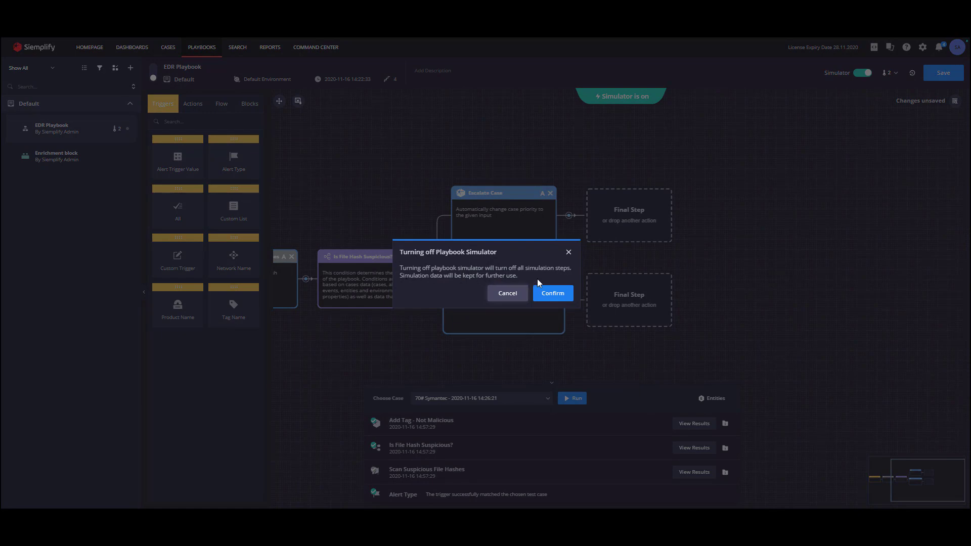
click(553, 295)
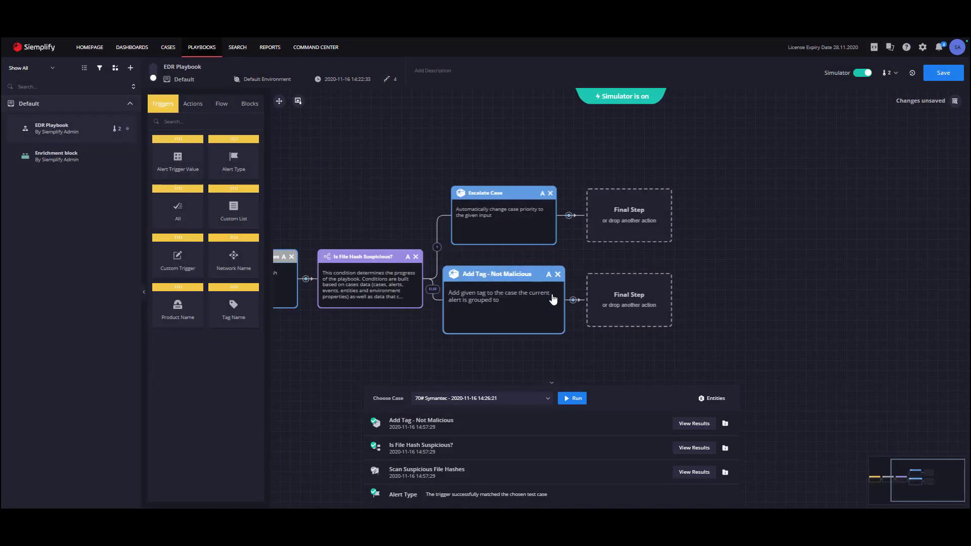